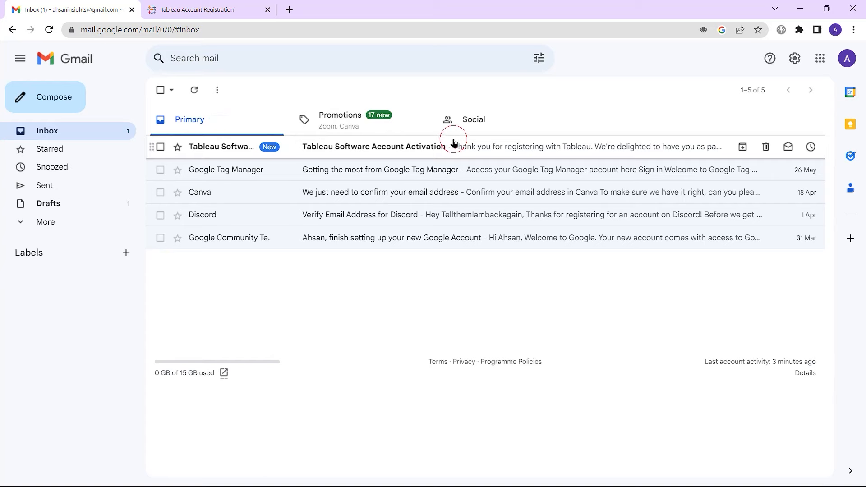
Step: Activate the new Tableau account via the link in the Tableau Software Account Activation email
left_click(454, 143)
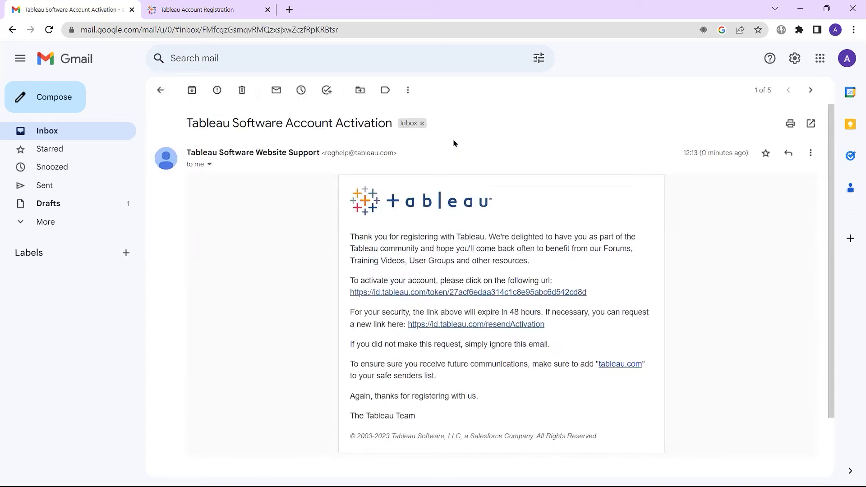
left_click(449, 292)
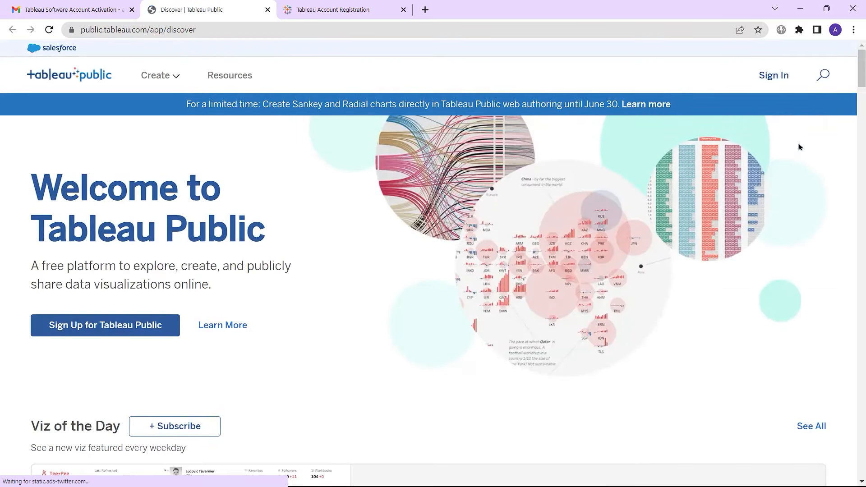
Step: Sign in to Tableau Public with the account e-mail and password, with Remember me ticked
left_click(771, 78)
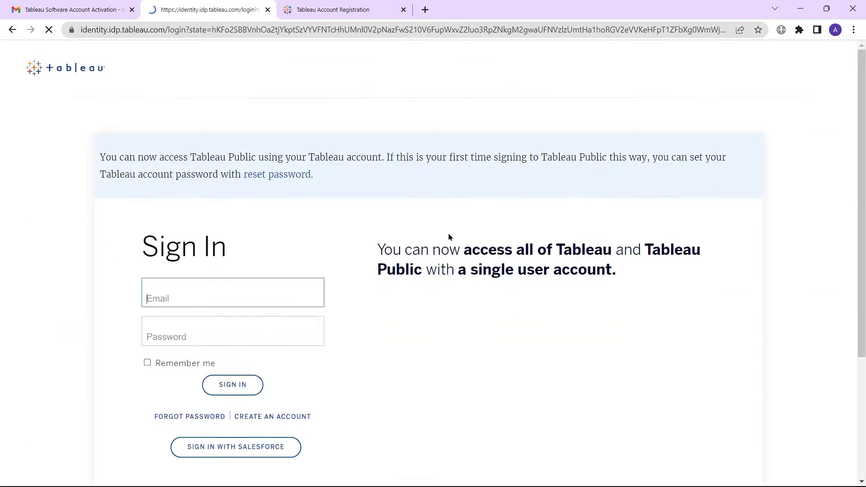
left_click(261, 298)
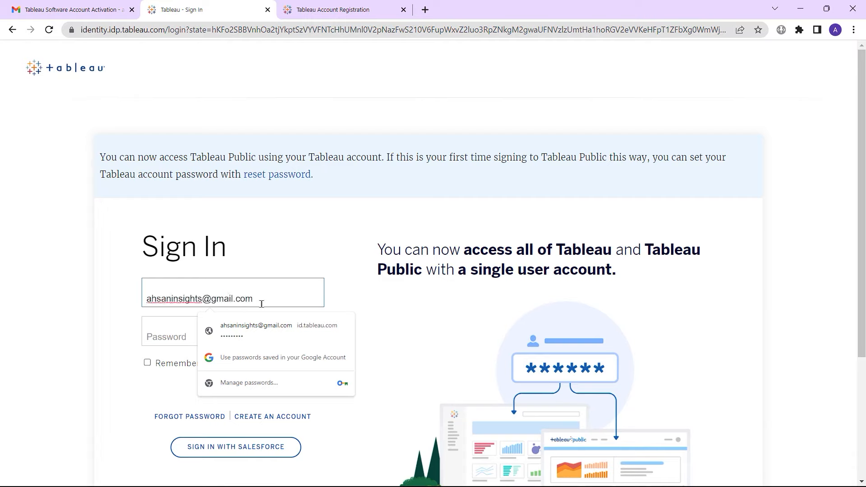
key("Tab")
type("*********")
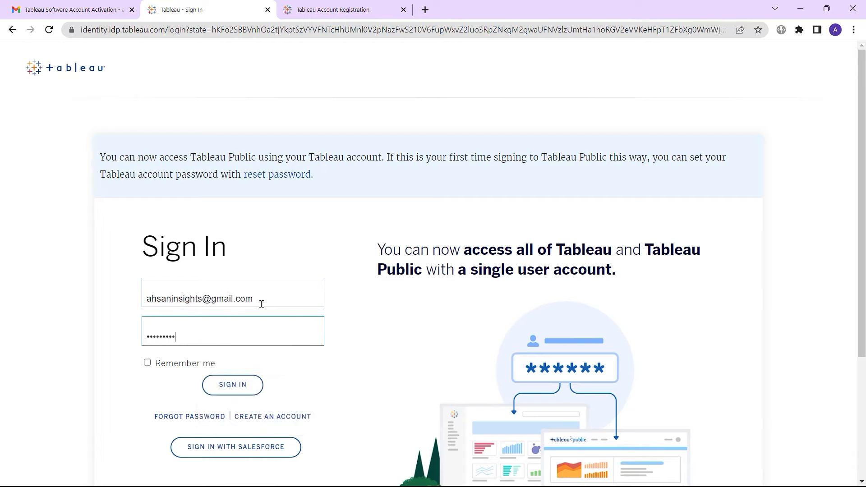
left_click(147, 362)
left_click(247, 395)
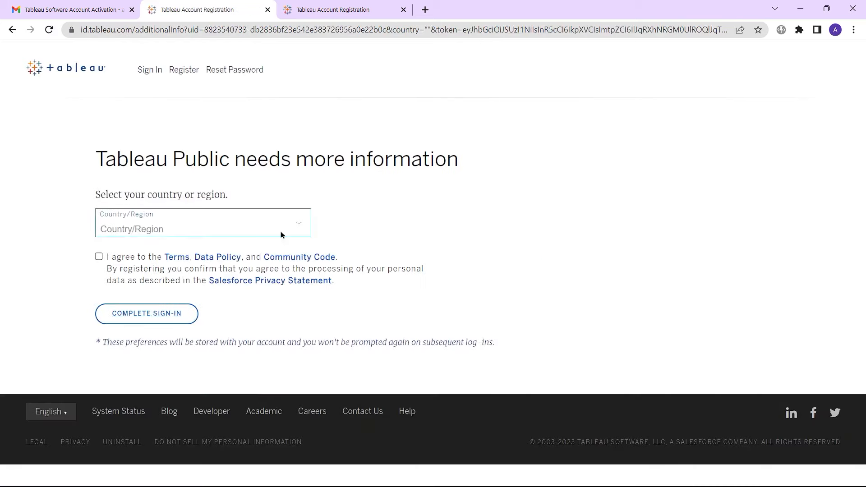
Step: Set the country to United States, agree to the terms, and complete sign-in
left_click(284, 231)
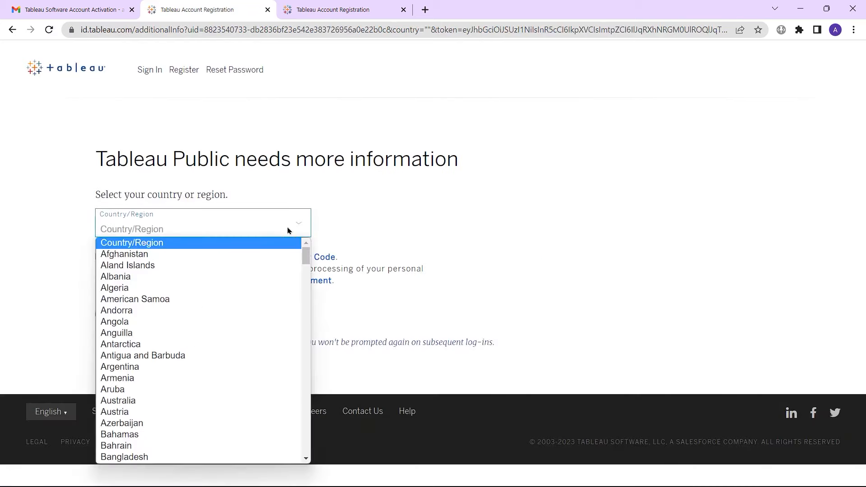
key("u")
key("u")
key("u")
key("u")
key("u")
key("u")
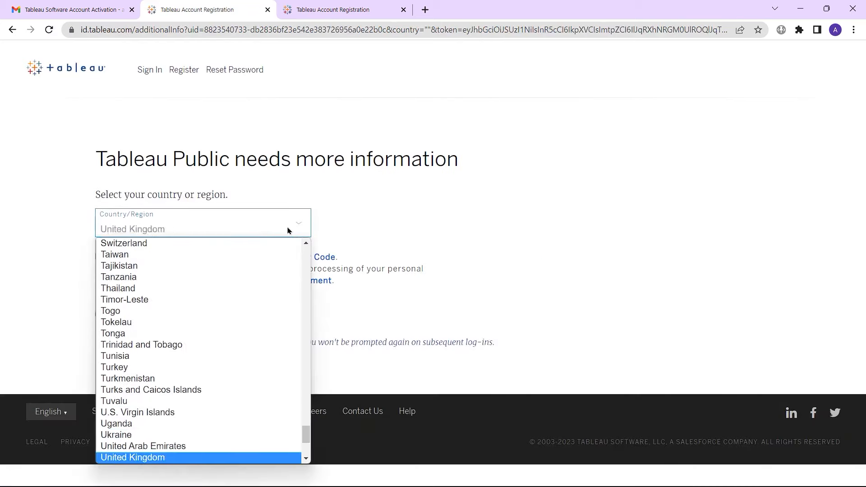
left_click(198, 457)
left_click(99, 257)
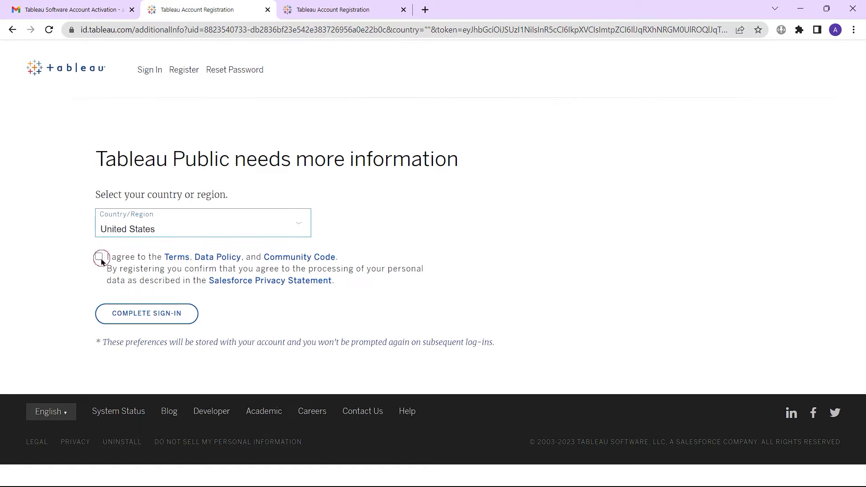
left_click(133, 320)
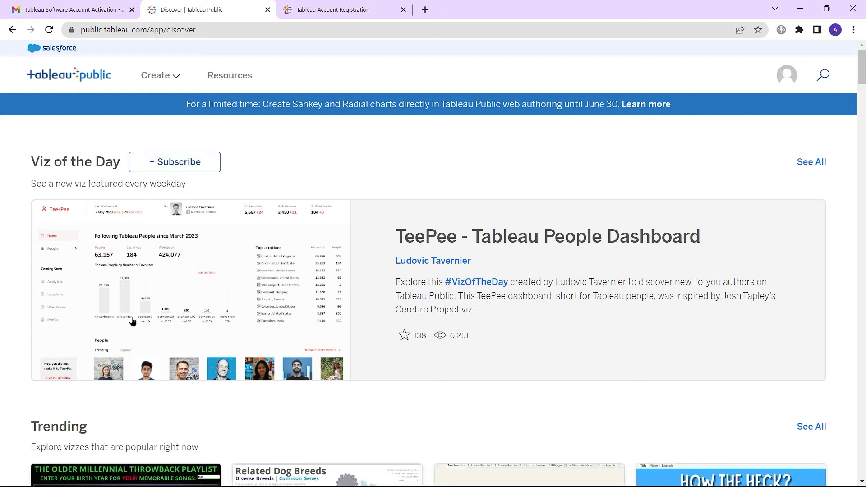
Step: Start a new viz workbook (Create a Viz) from the My Profile page
left_click(786, 79)
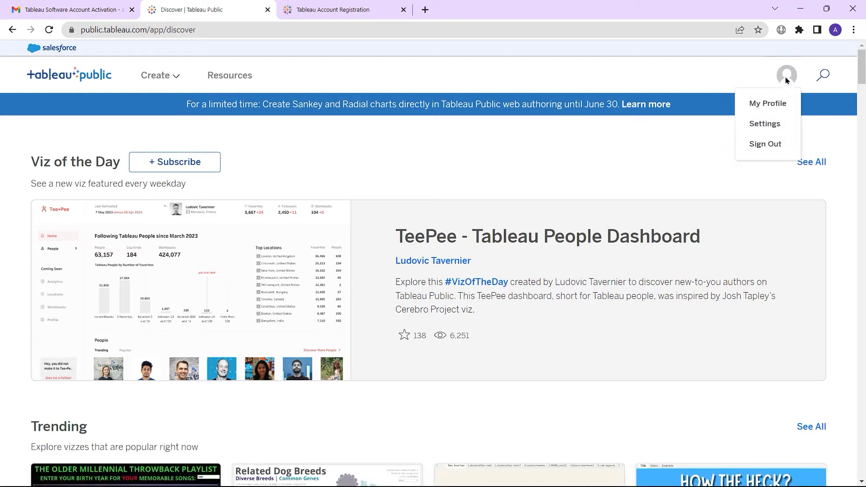
left_click(768, 105)
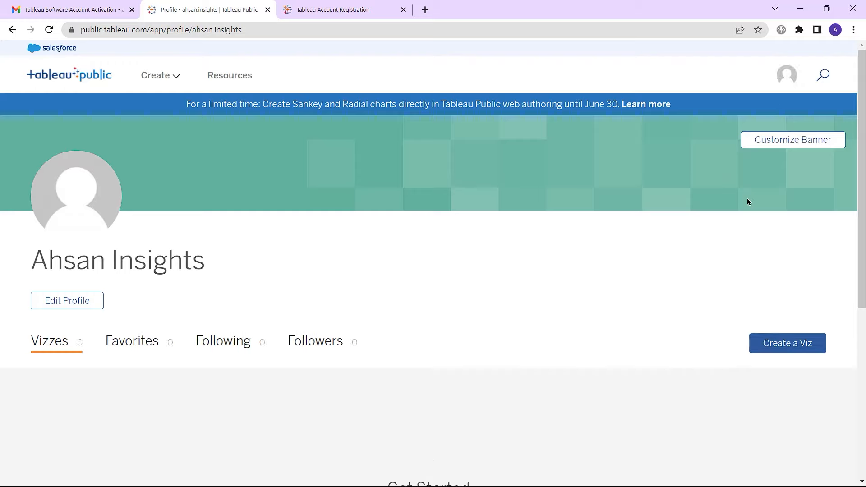
left_click(790, 347)
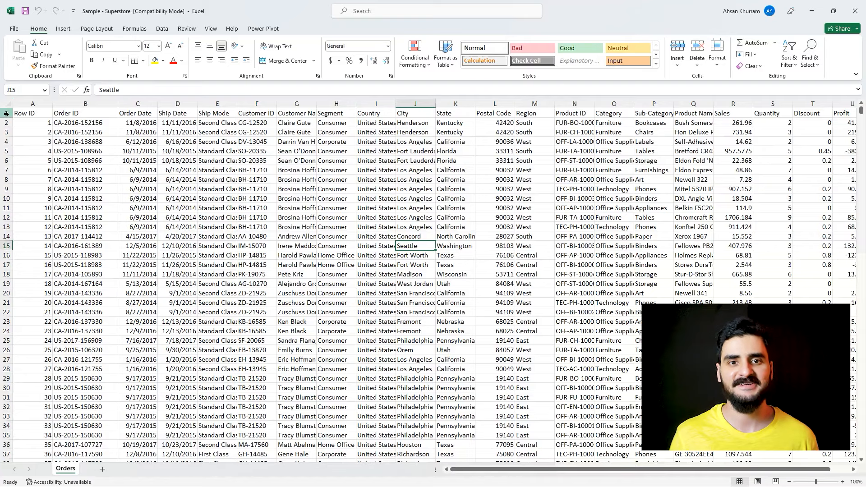
Step: Make the Orders sheet's row 1 taller and select the Category, Sales and Profit header cells
left_click_drag(5, 118, 4, 136)
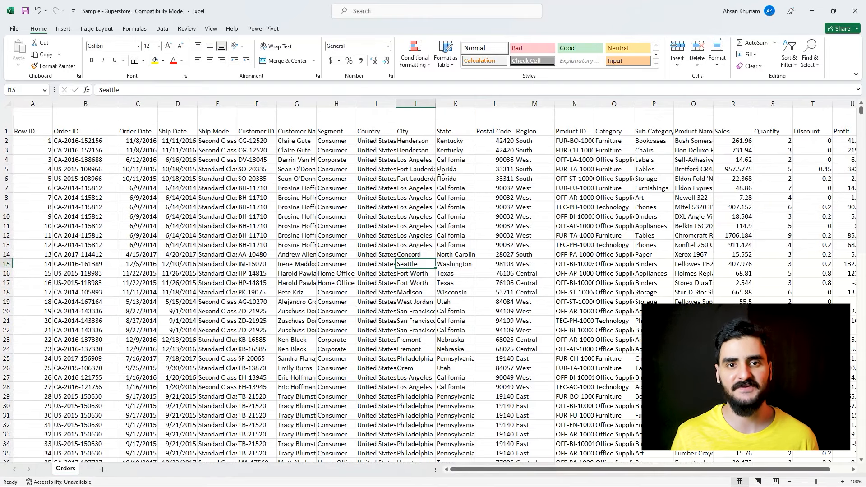
left_click(615, 128)
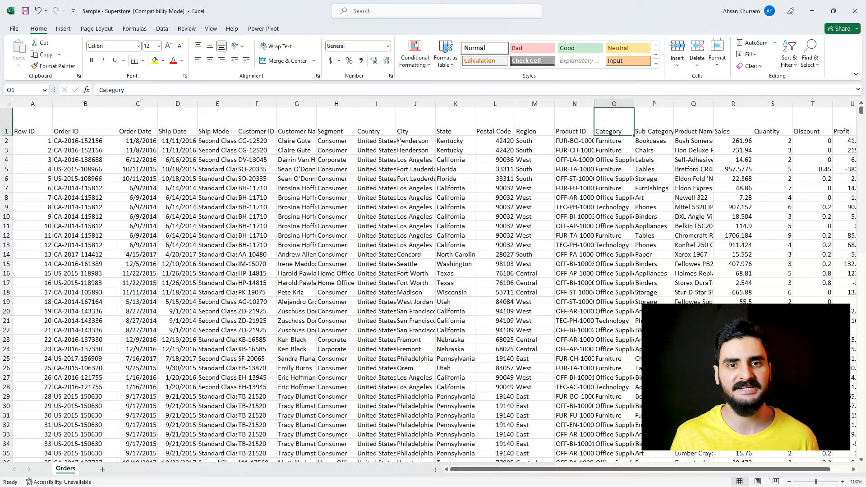
left_click(732, 126)
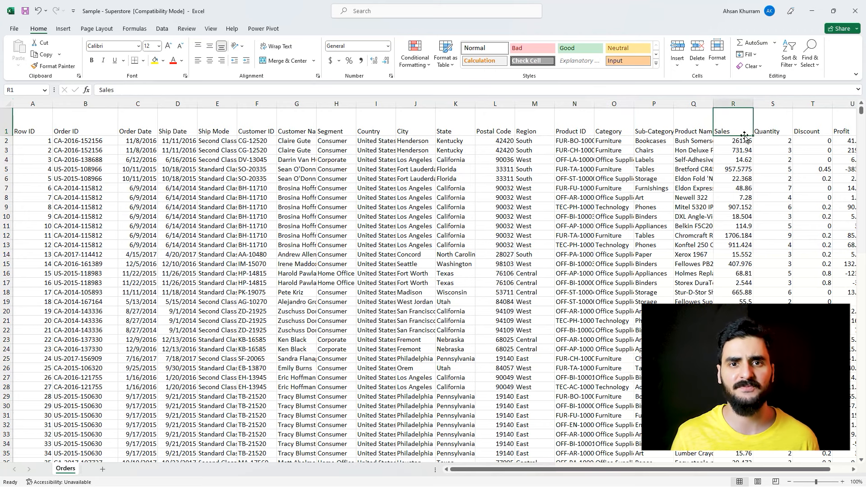
left_click_drag(654, 469, 676, 470)
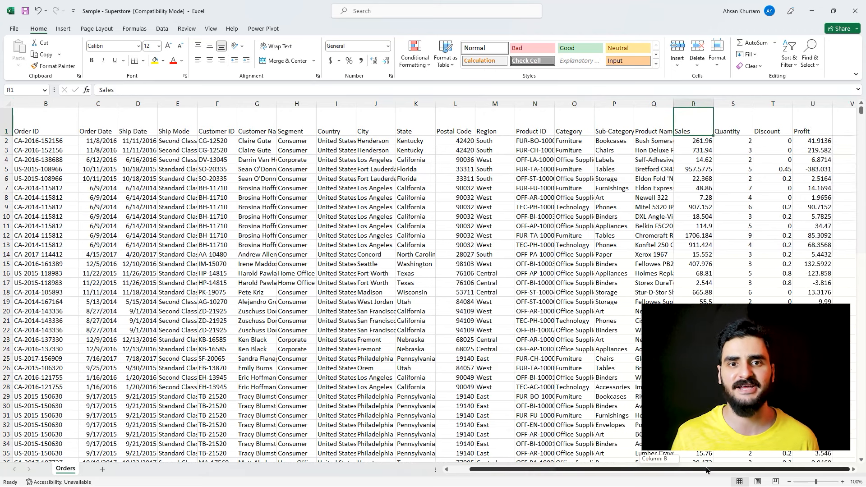
left_click(800, 116)
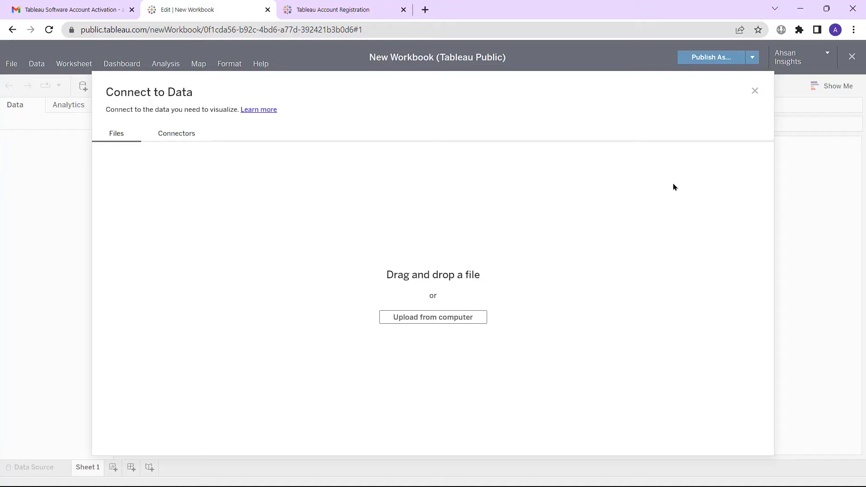
Step: Upload the Sample - Superstore Excel file from the computer as the data source
left_click(463, 319)
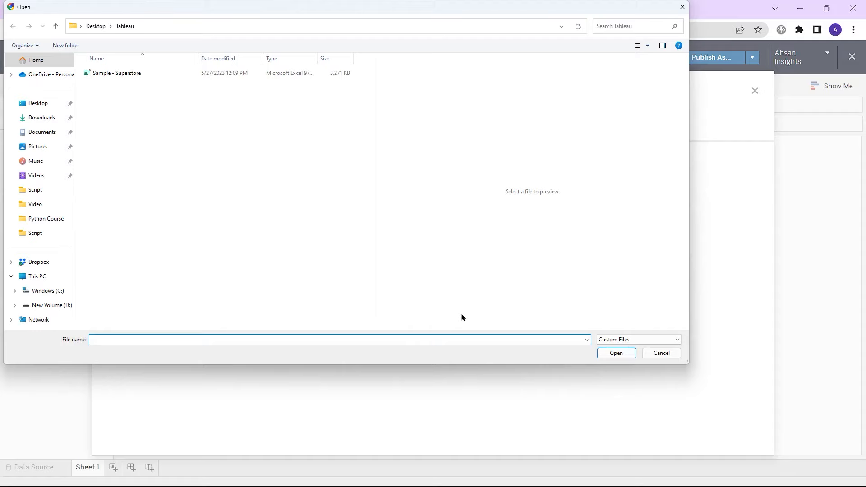
left_click(286, 73)
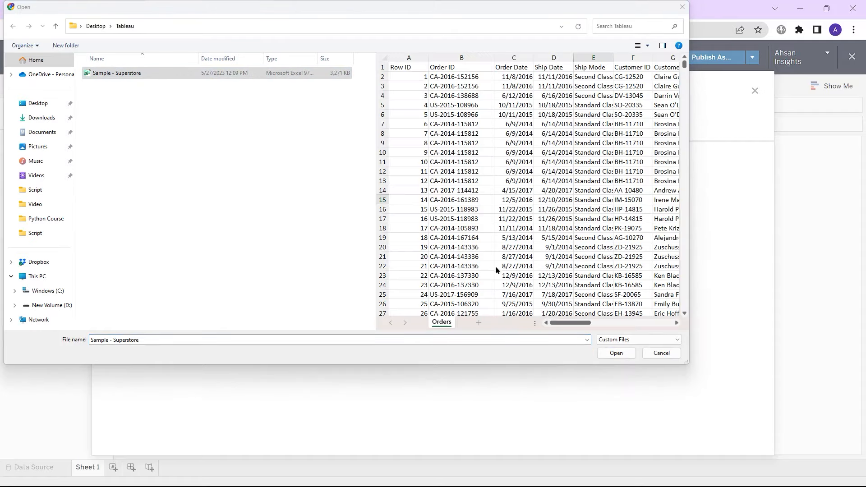
left_click(614, 354)
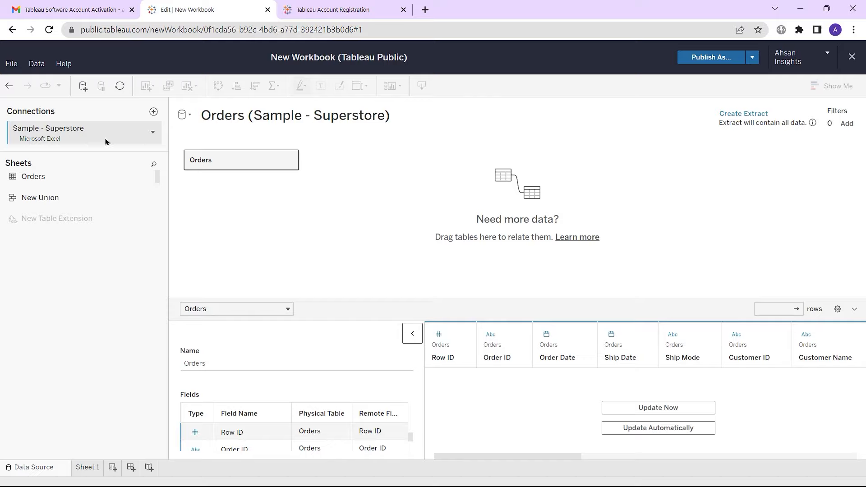
Step: Load the Orders table and preview its 9994 rows and 21 fields in the data grid
left_click(153, 131)
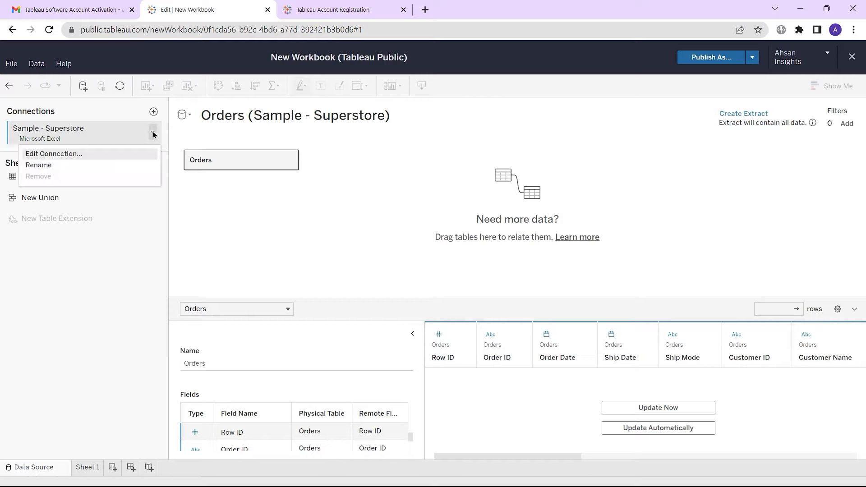
left_click(108, 116)
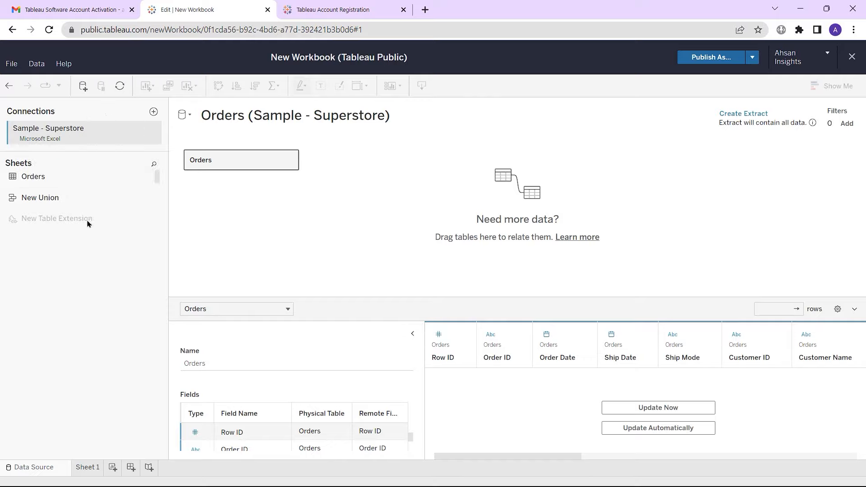
left_click(96, 165)
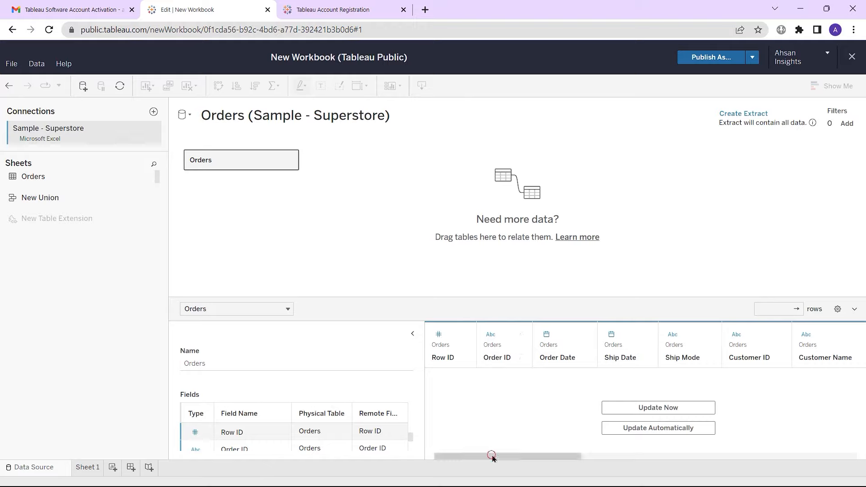
left_click_drag(493, 456, 767, 456)
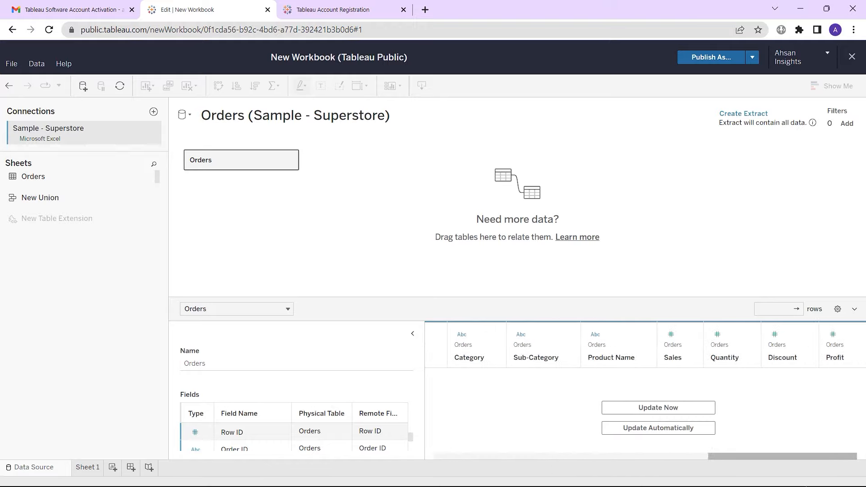
scroll(195, 442, "down", 1)
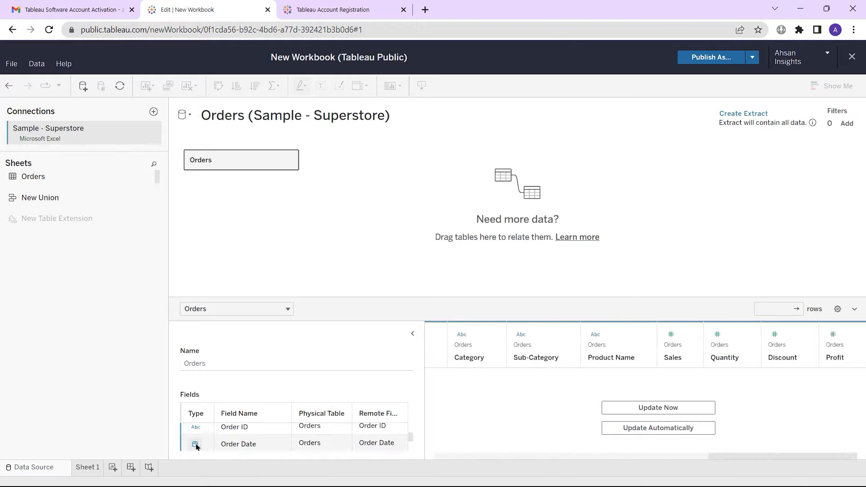
left_click(646, 408)
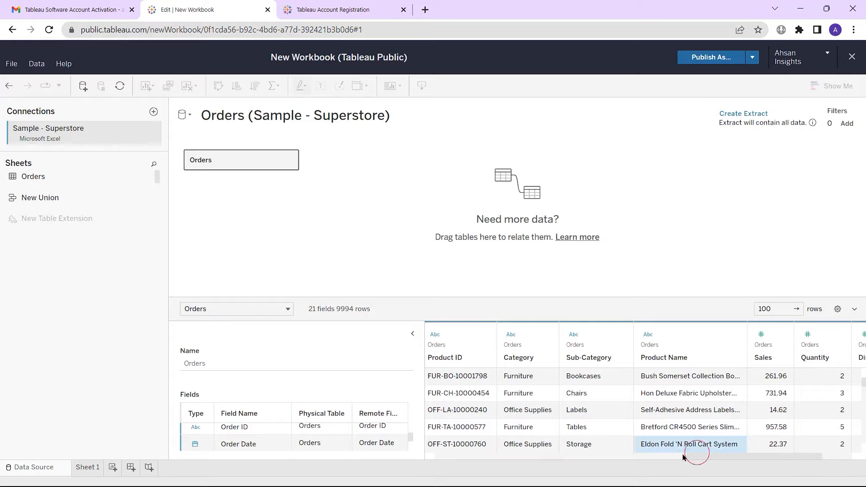
left_click_drag(694, 456, 767, 460)
scroll(405, 438, "down", 5)
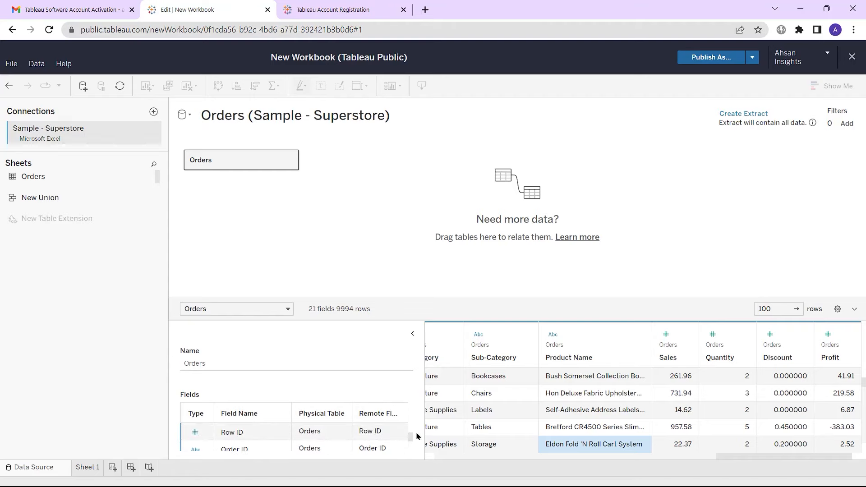
Step: Switch to Sheet 1 and locate the Profit and Quantity measures in the Data pane
left_click(85, 468)
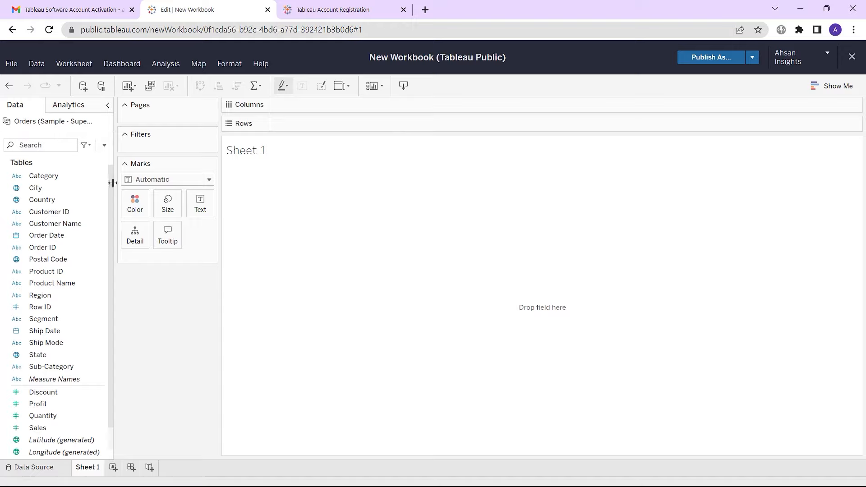
scroll(110, 270, "down", 1)
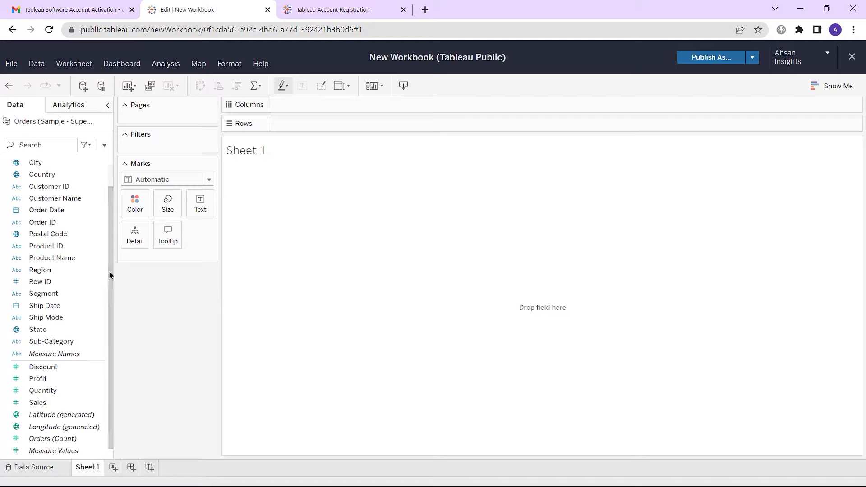
left_click_drag(110, 272, 113, 254)
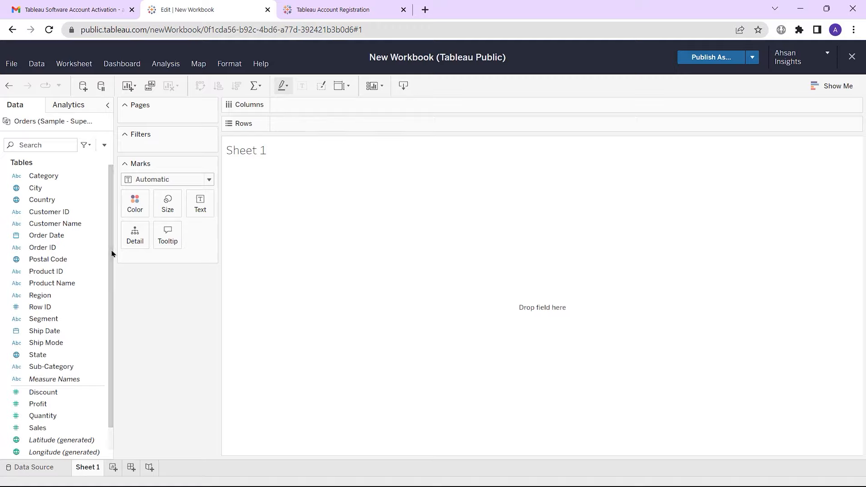
left_click_drag(112, 253, 110, 296)
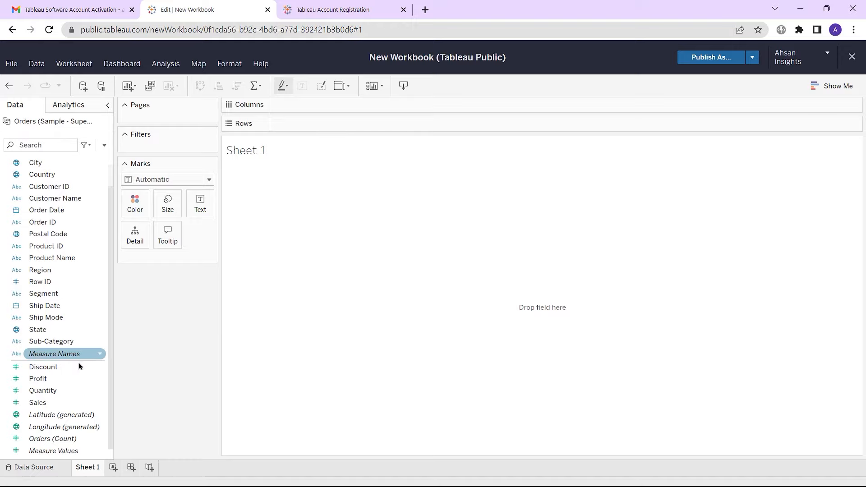
left_click(45, 391)
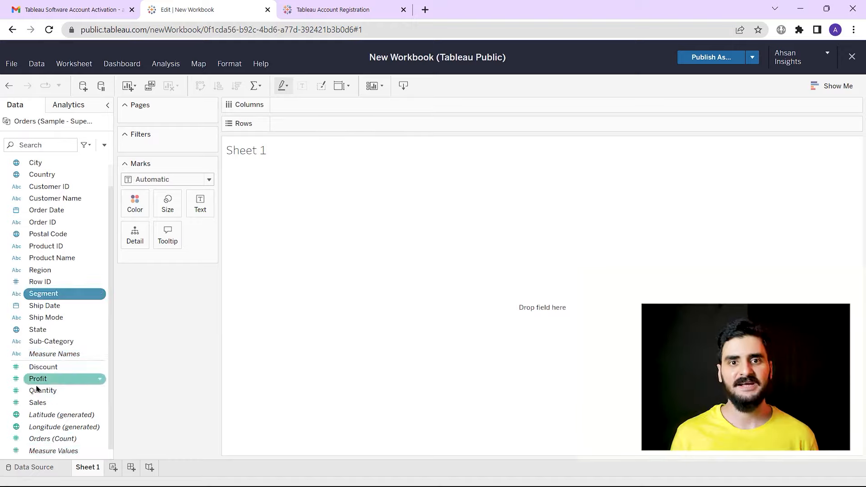
left_click(37, 380)
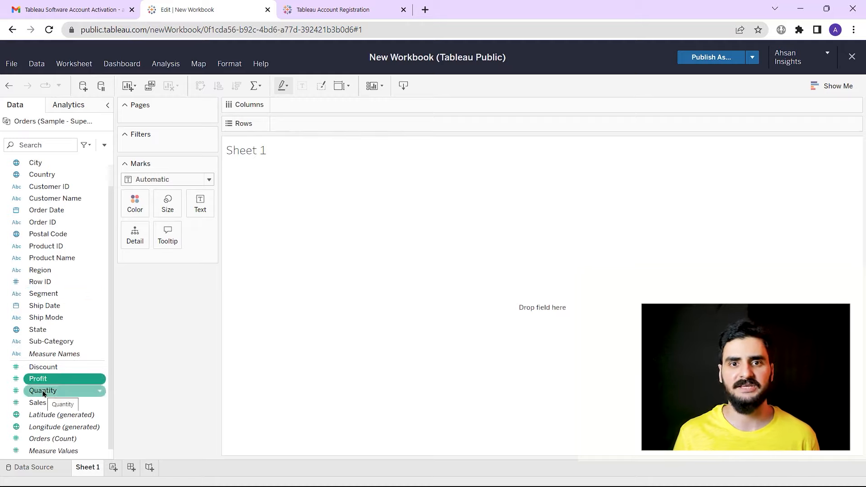
left_click(44, 391)
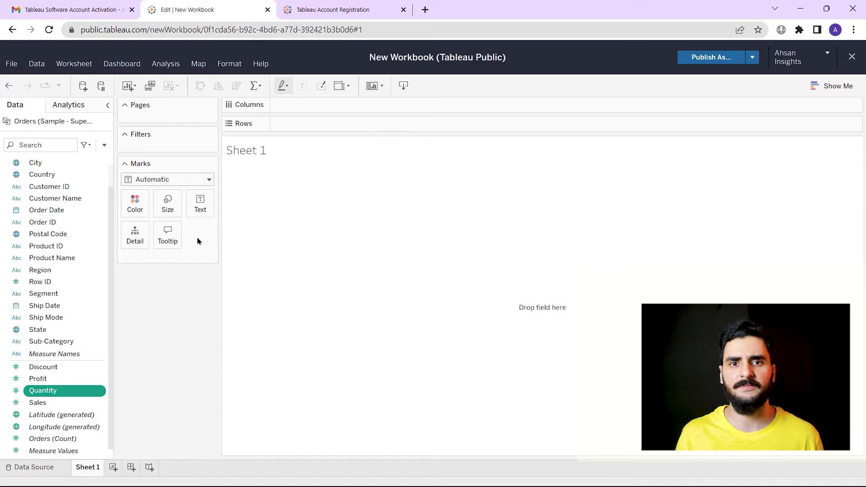
Step: Colour Sheet 1 marks by Segment with Product Name on Rows, then add Sheet 2
left_click_drag(45, 294, 135, 204)
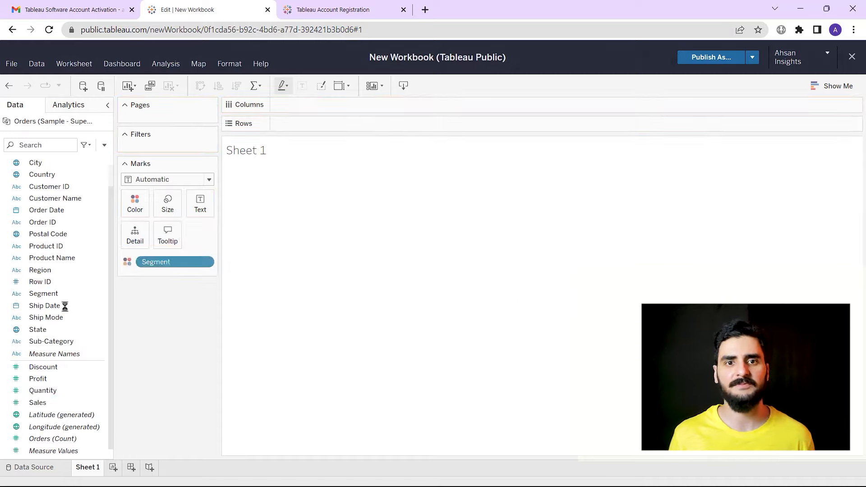
left_click_drag(52, 257, 288, 127)
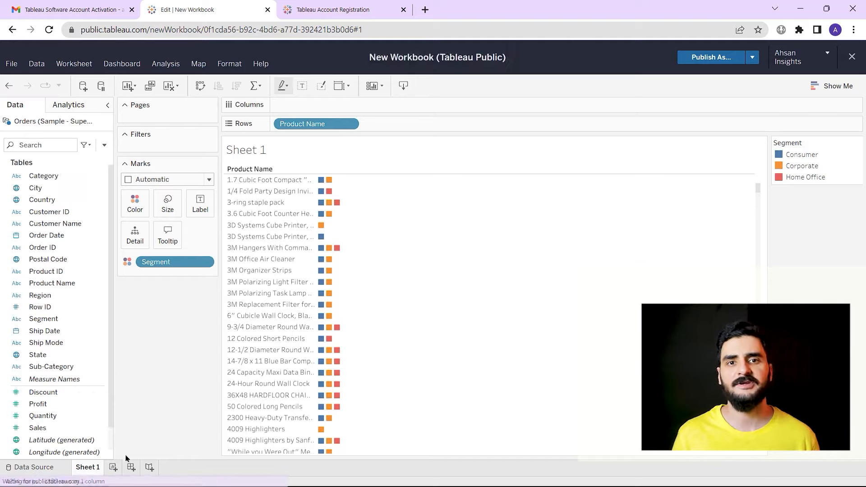
left_click(113, 468)
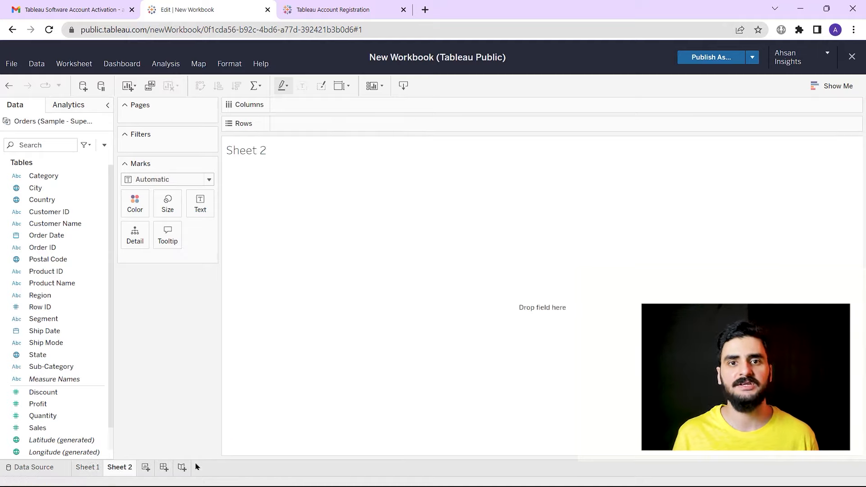
Step: Create Dashboard 1 and check Sheet 1 in its Sheets list
left_click(163, 468)
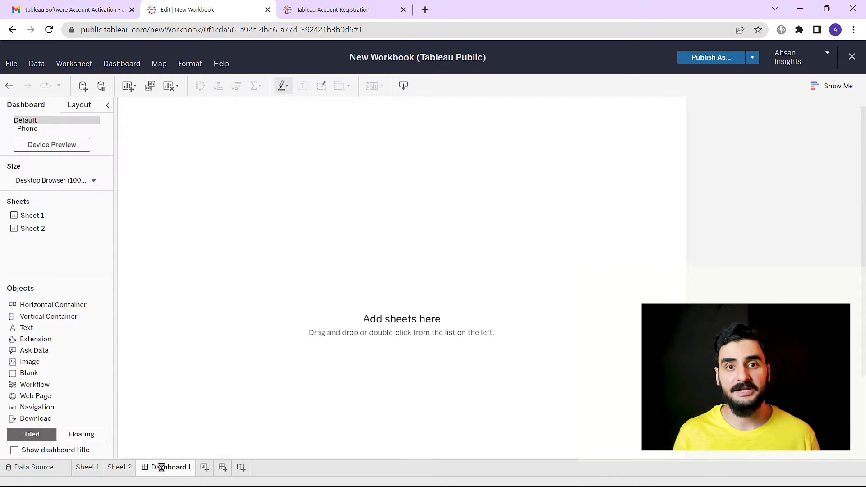
left_click(45, 217)
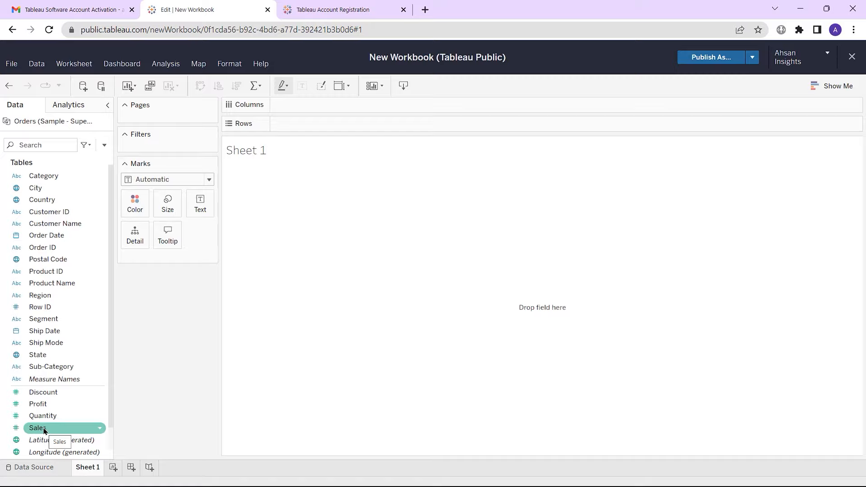
Step: Plot Sales on Columns against Profit on Rows, switching both pills to Dimension
left_click_drag(43, 430, 344, 109)
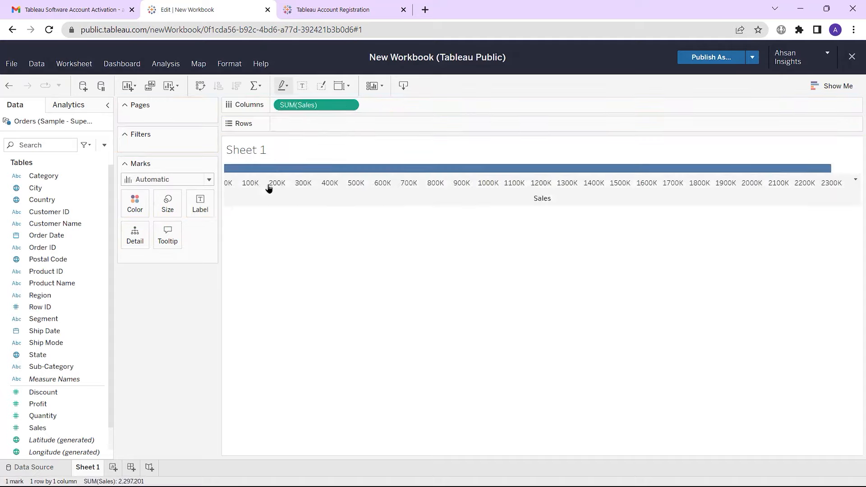
left_click_drag(75, 404, 301, 127)
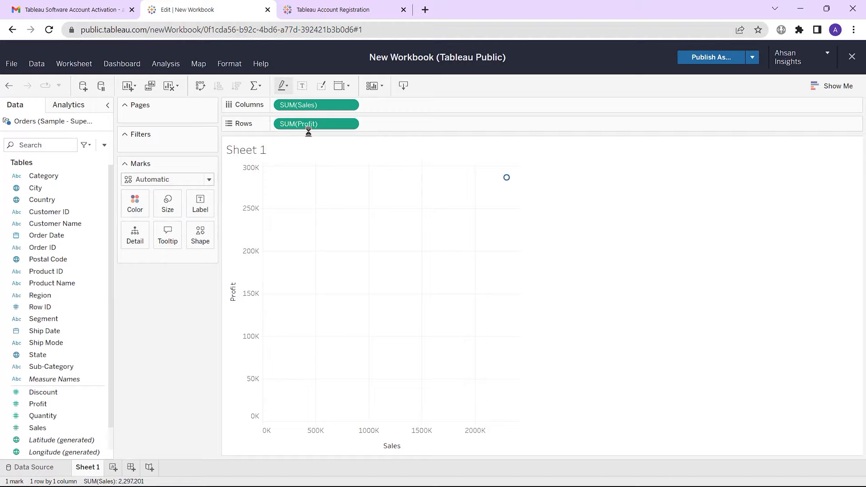
mouse_move(507, 178)
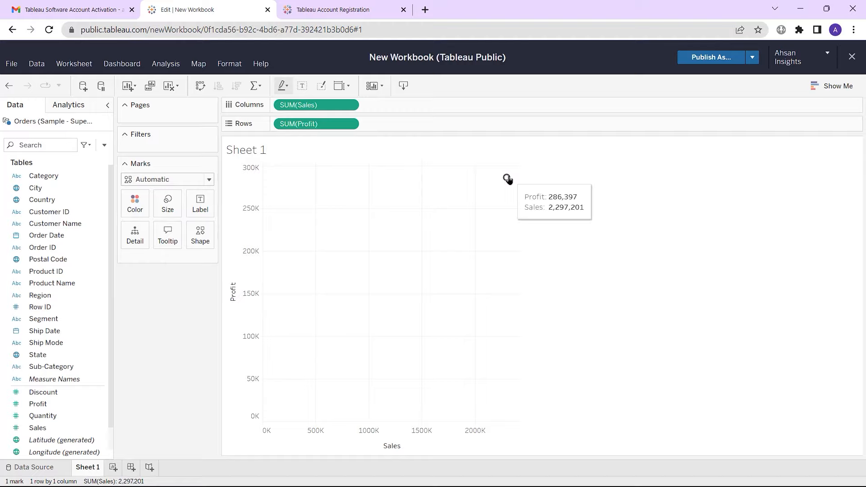
left_click(354, 105)
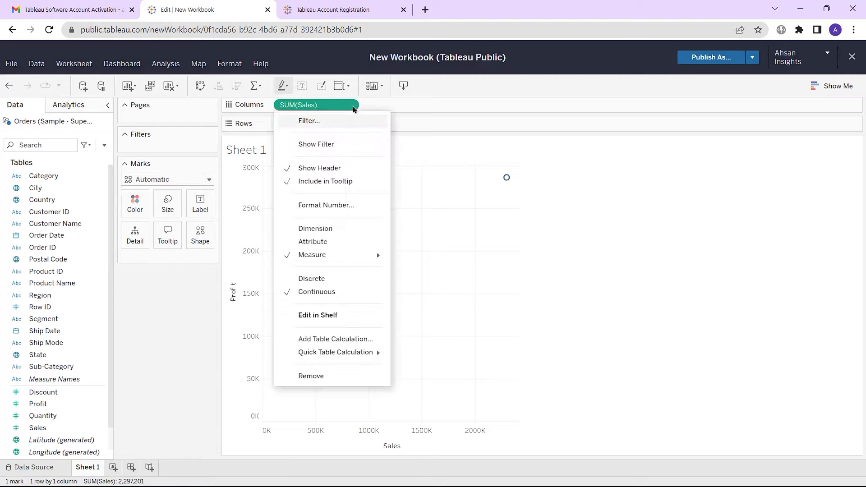
left_click(324, 229)
left_click(354, 125)
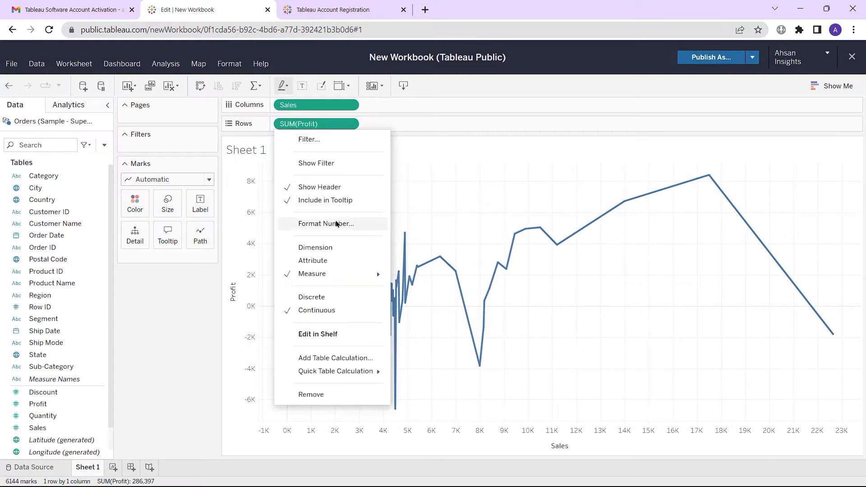
left_click(316, 247)
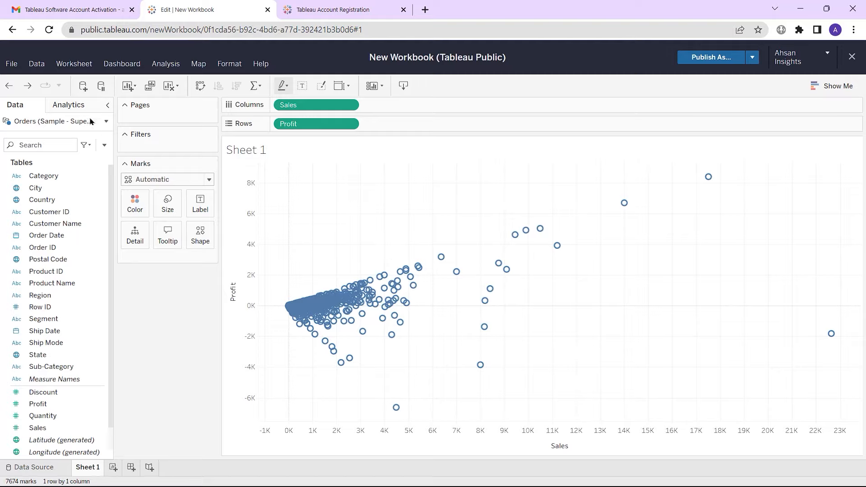
Step: Add a trend line to the Sales vs Profit scatter plot, then create a blank Sheet 2
left_click(79, 108)
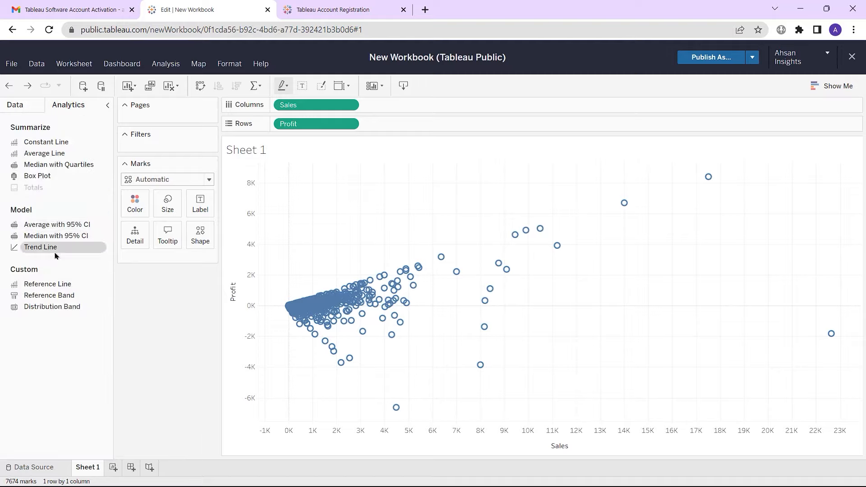
left_click_drag(55, 249, 325, 161)
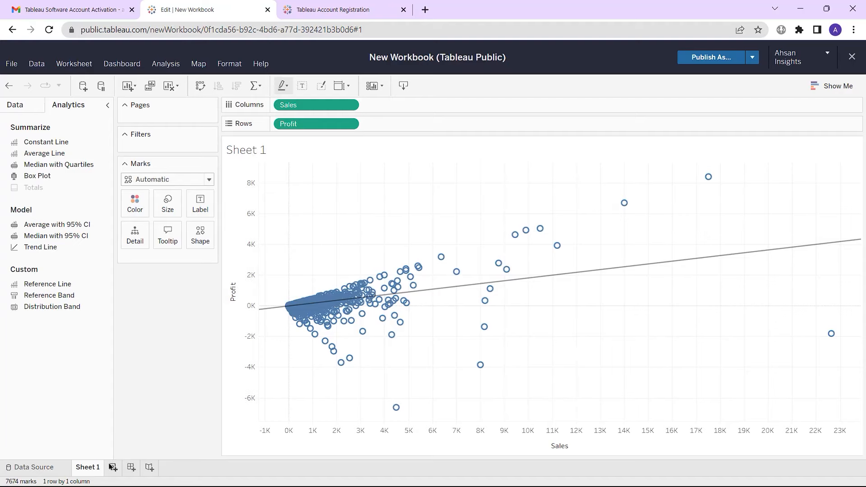
left_click(112, 466)
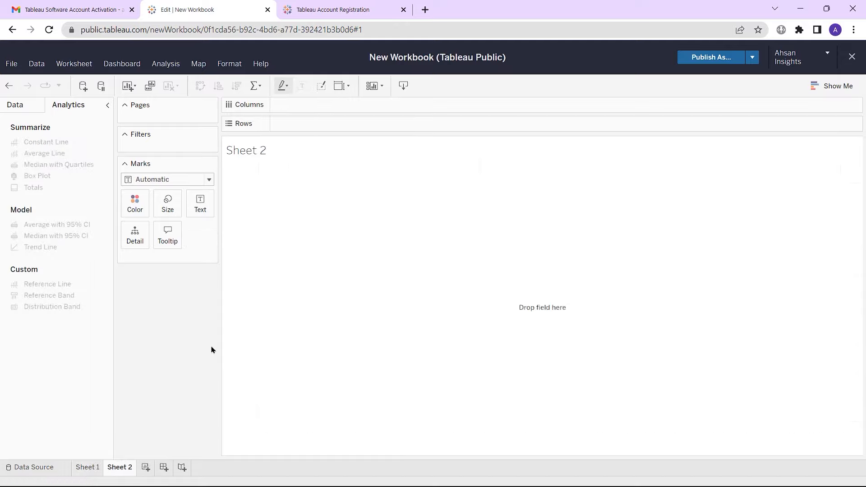
Step: Chart SUM(Sales) by Category (Furniture, Office Supplies, Technology) on Sheet 2, shown as a pie chart
left_click(17, 105)
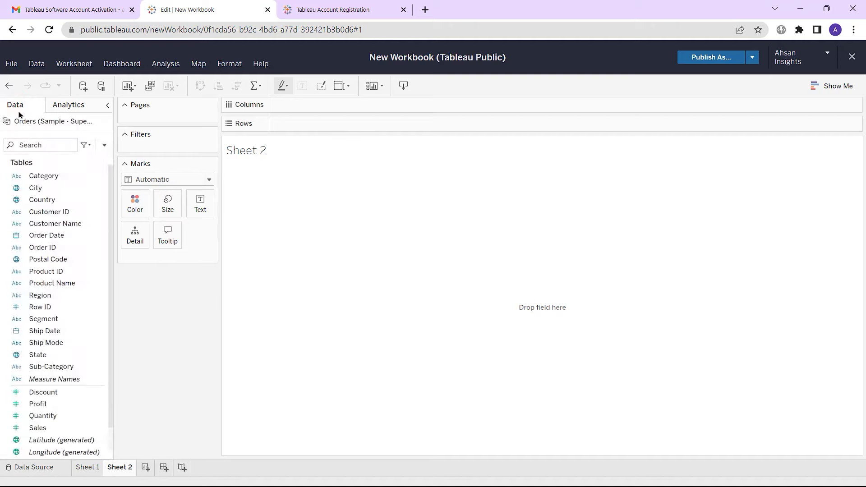
left_click_drag(41, 176, 312, 125)
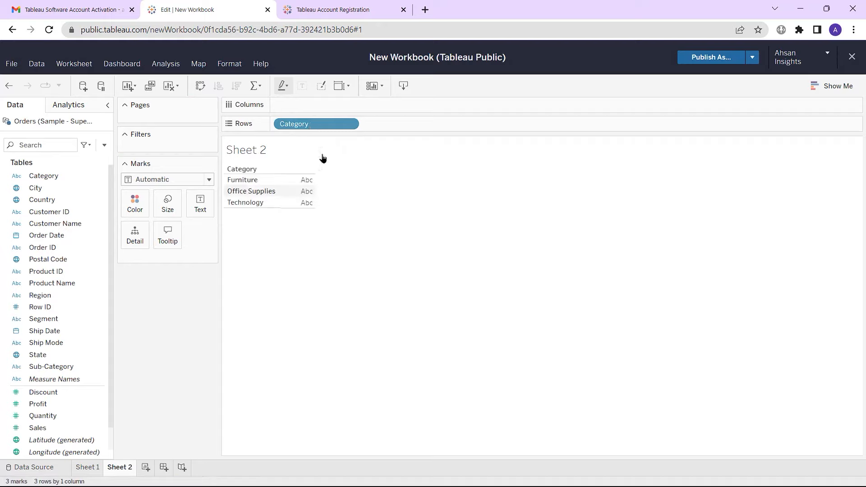
left_click_drag(38, 427, 314, 108)
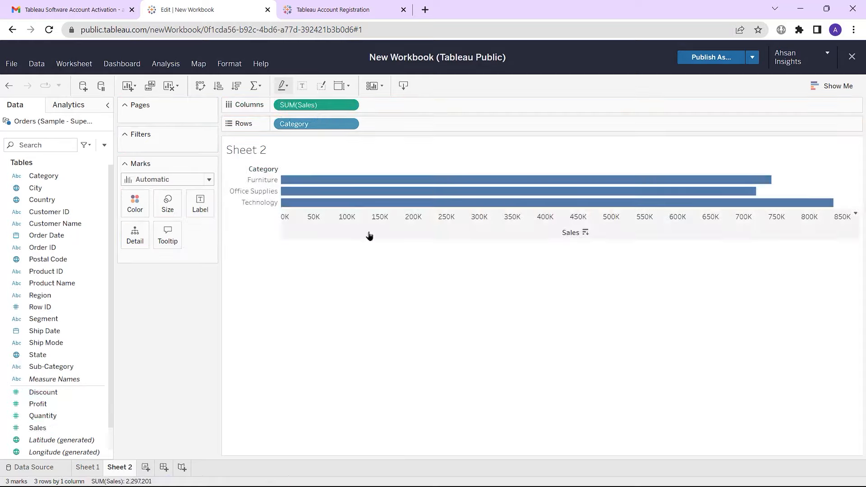
mouse_move(571, 185)
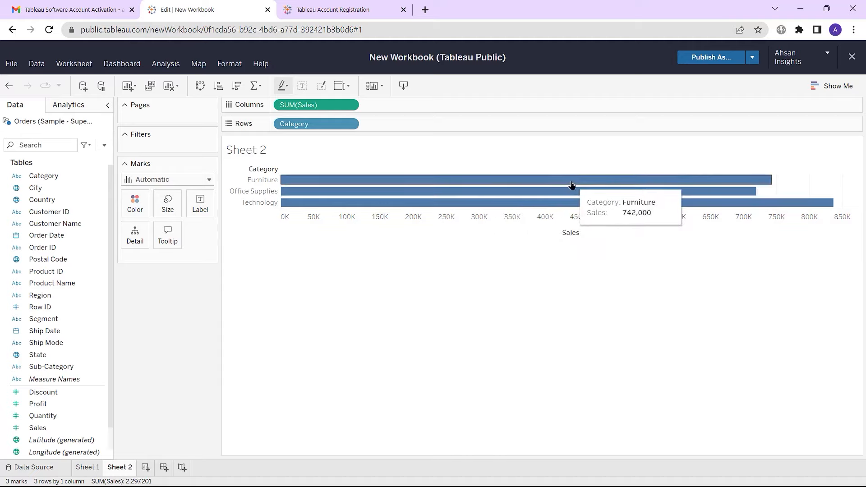
left_click(854, 89)
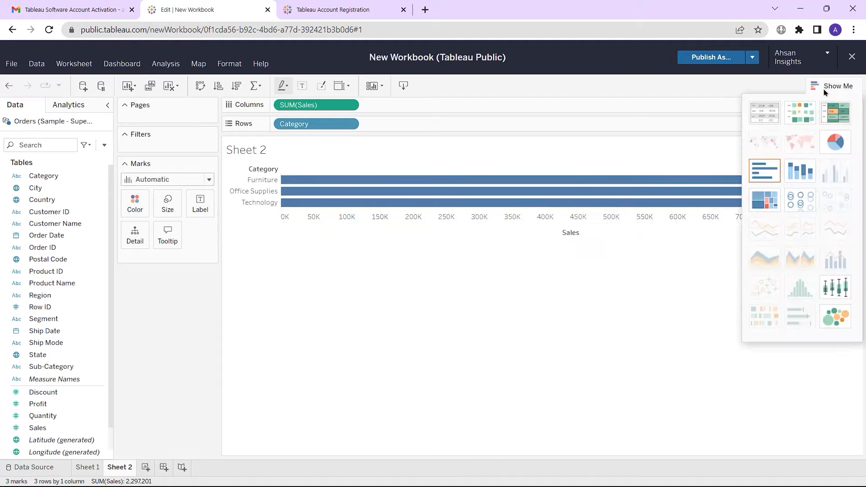
left_click(831, 140)
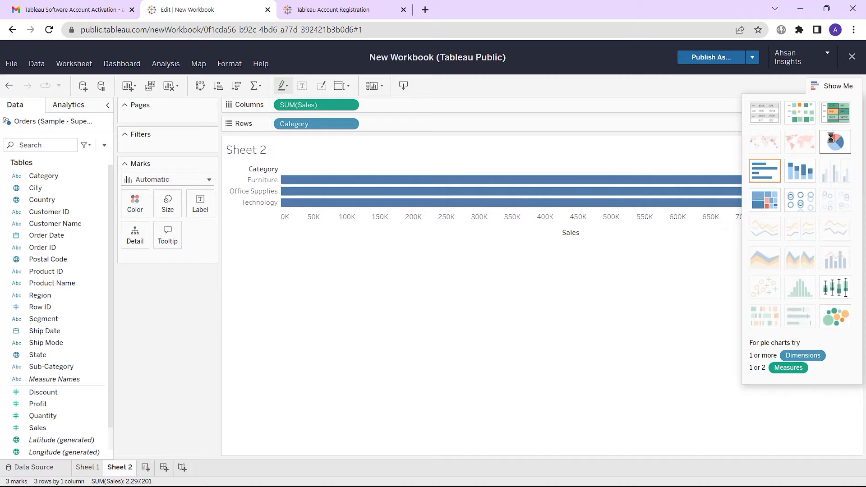
left_click(833, 90)
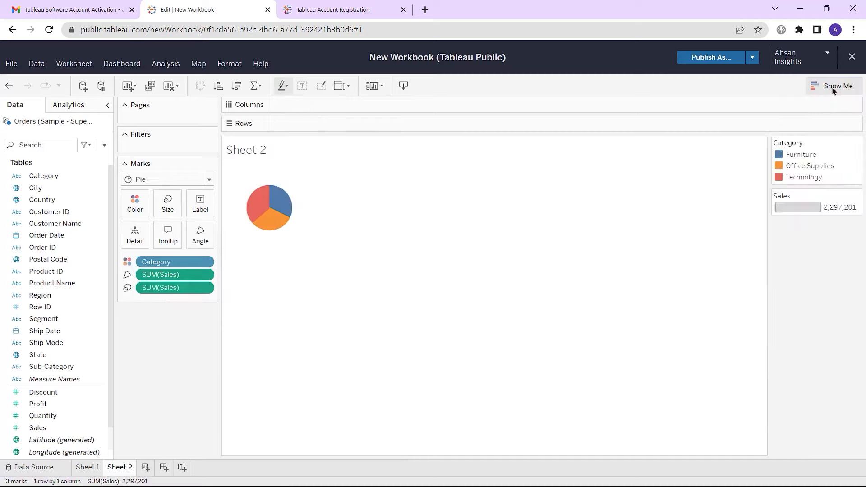